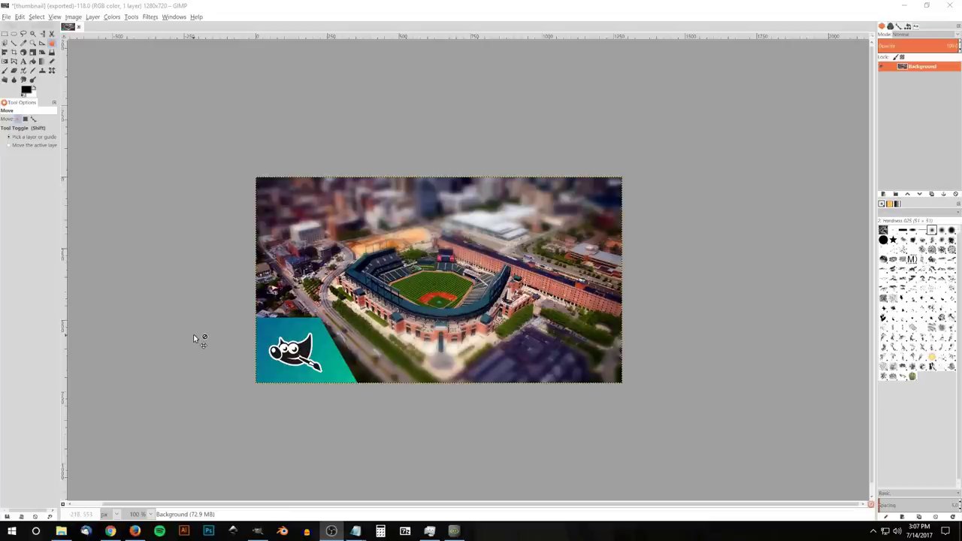
# Step: Open camden-yards-1622636_1920.jpg from File Explorer with GNU Image Manipulation Program
pyautogui.click(60, 530)
pyautogui.rightClick(140, 69)
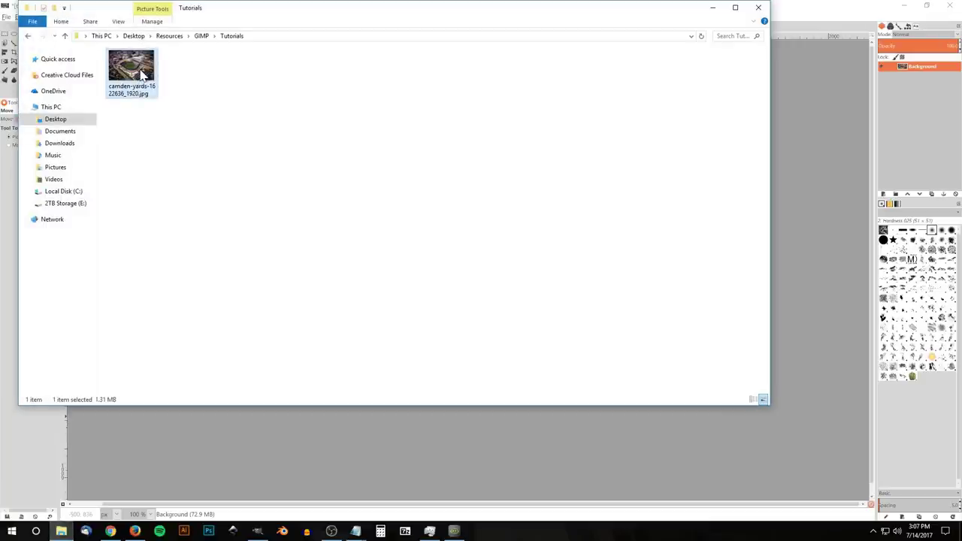
pyautogui.moveTo(272, 208)
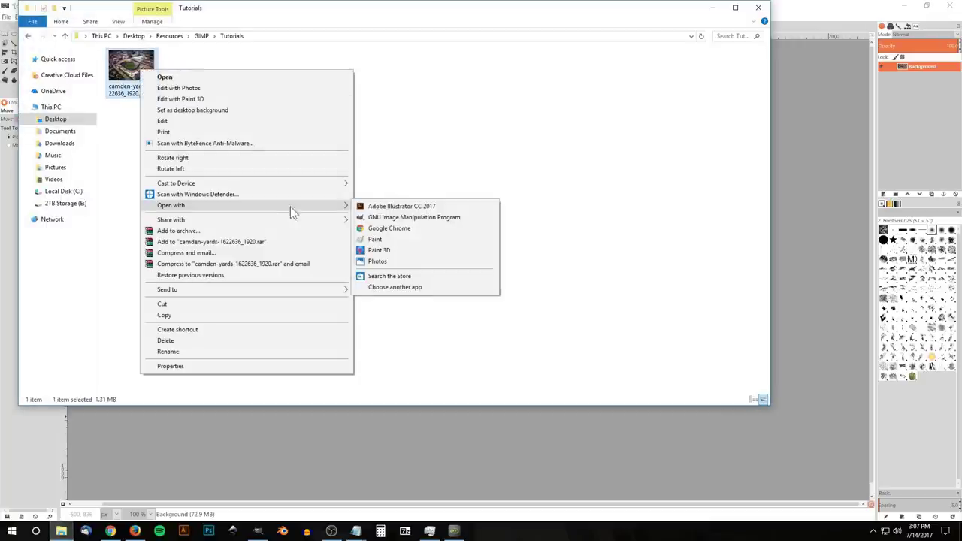
pyautogui.click(403, 218)
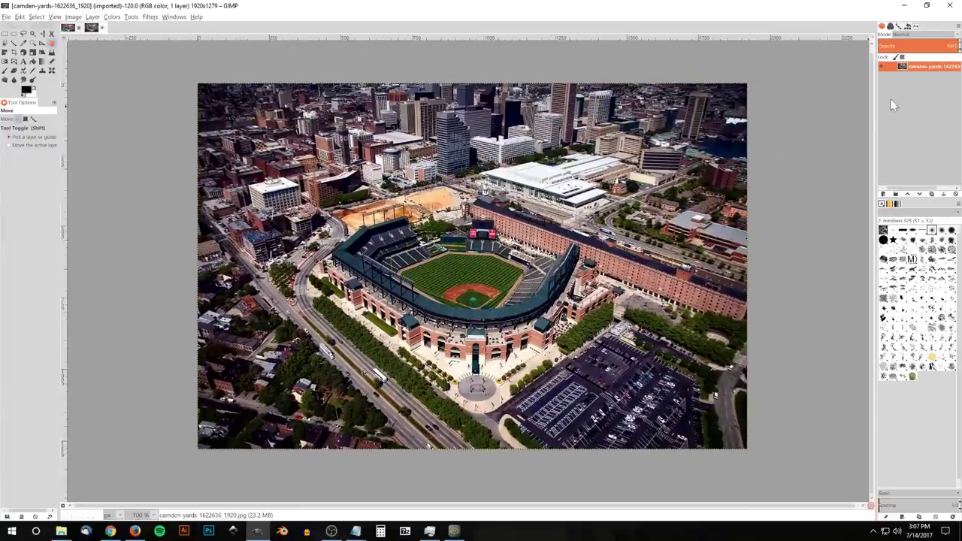
# Step: Add an alpha channel to the stadium photo layer, then duplicate the layer
pyautogui.rightClick(917, 68)
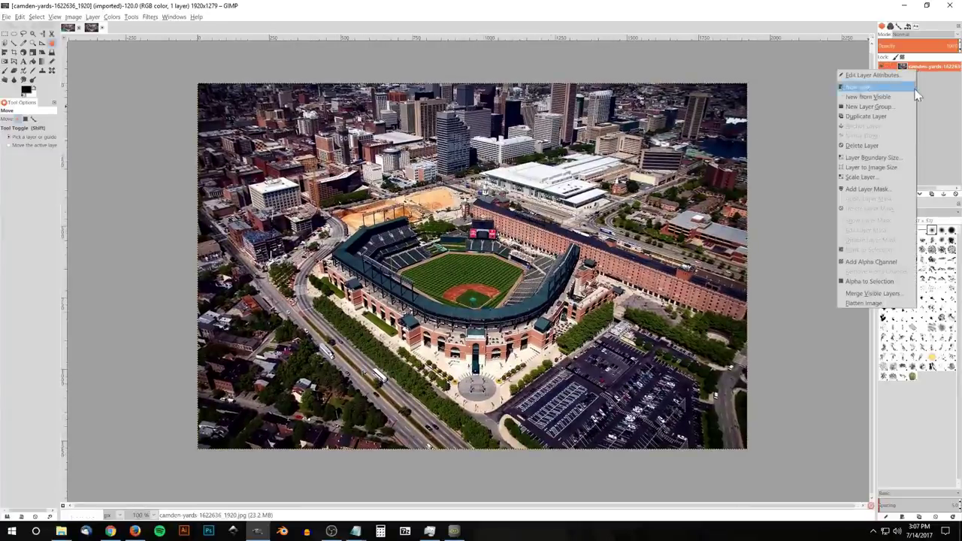
pyautogui.click(876, 263)
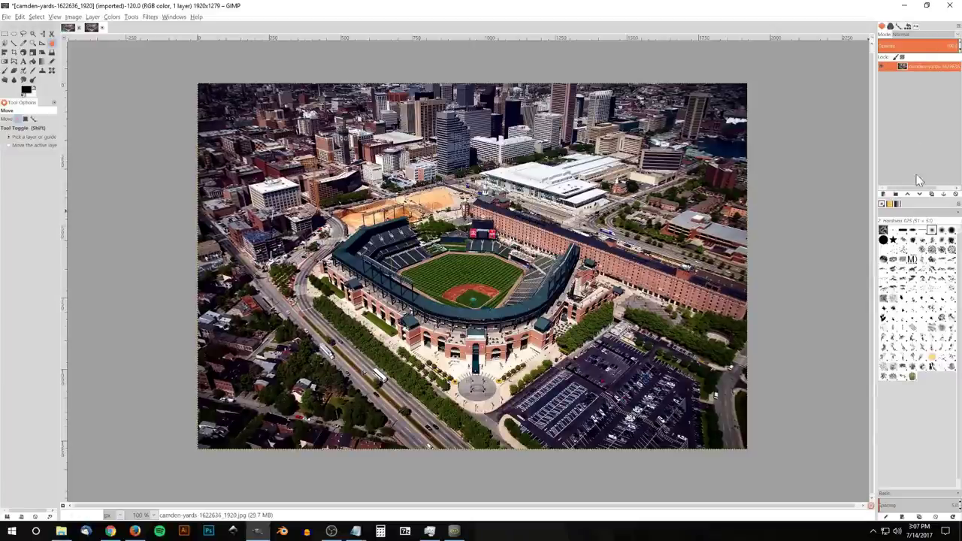
pyautogui.rightClick(926, 64)
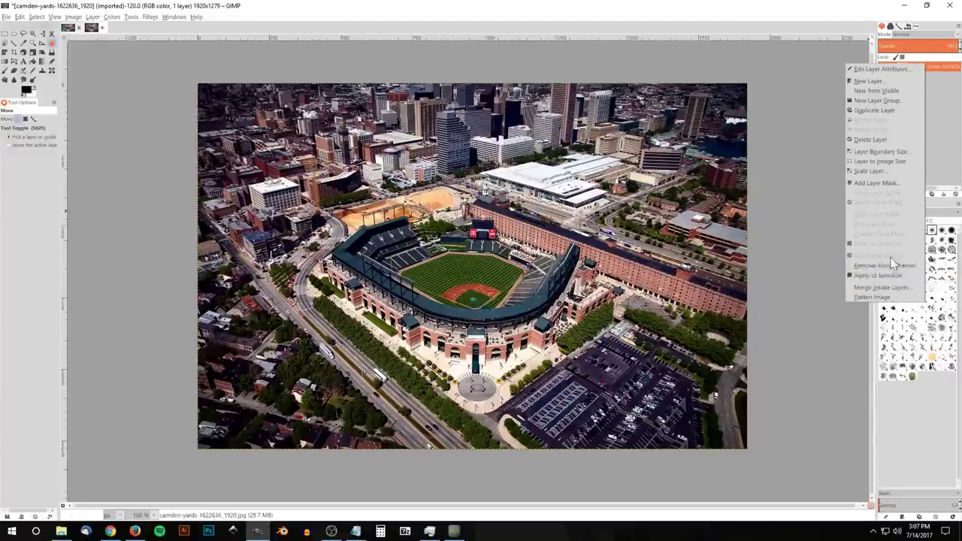
pyautogui.click(959, 68)
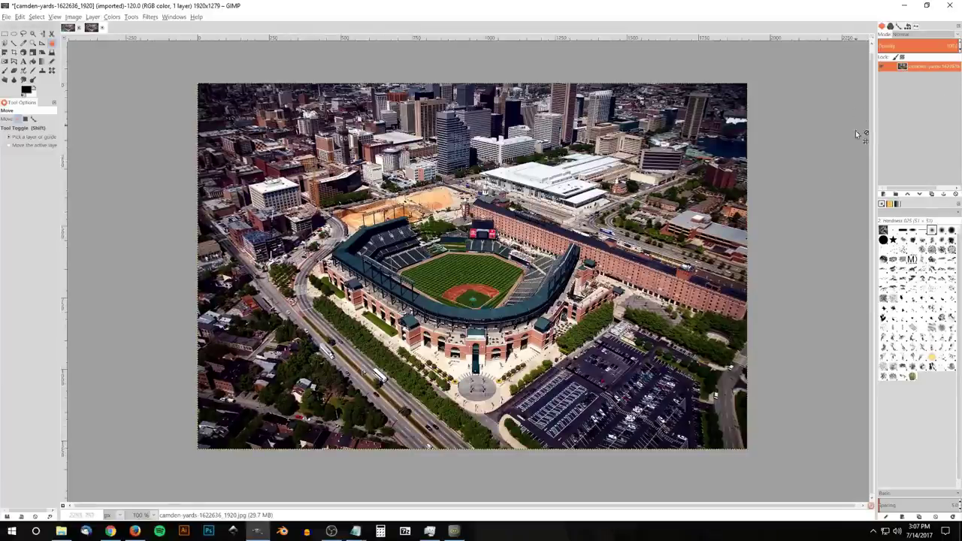
pyautogui.click(932, 195)
# Step: Apply Gaussian Blur with horizontal and vertical radius 25 to the duplicate stadium layer
pyautogui.click(151, 17)
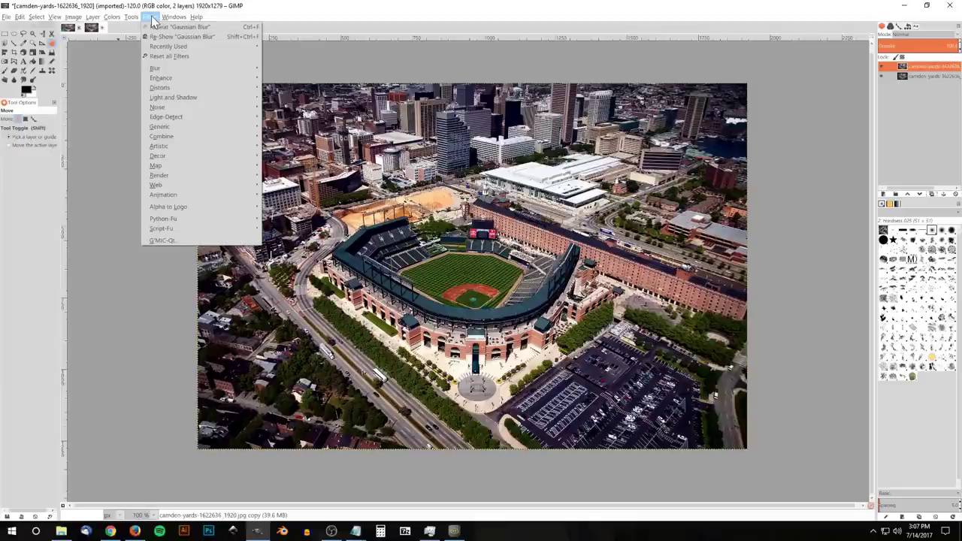
pyautogui.moveTo(172, 70)
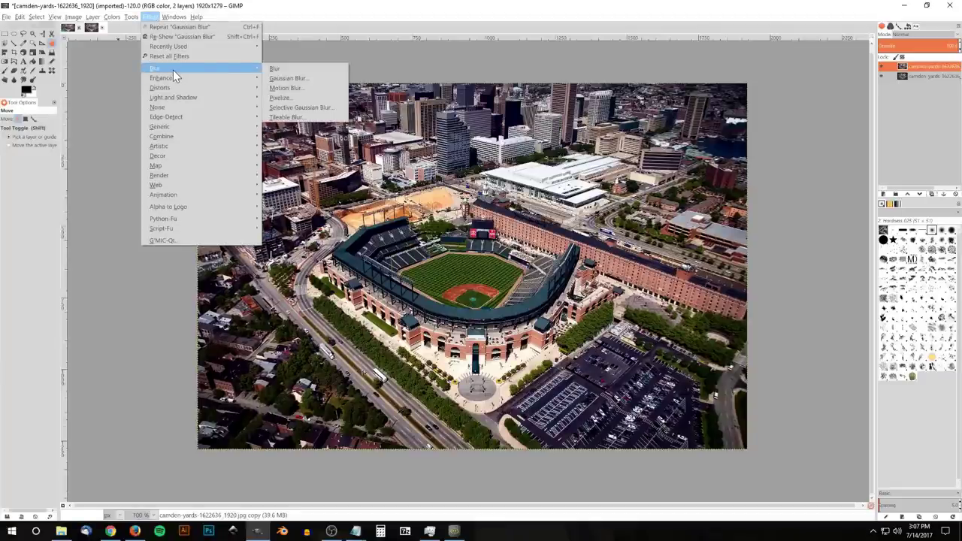
pyautogui.click(310, 80)
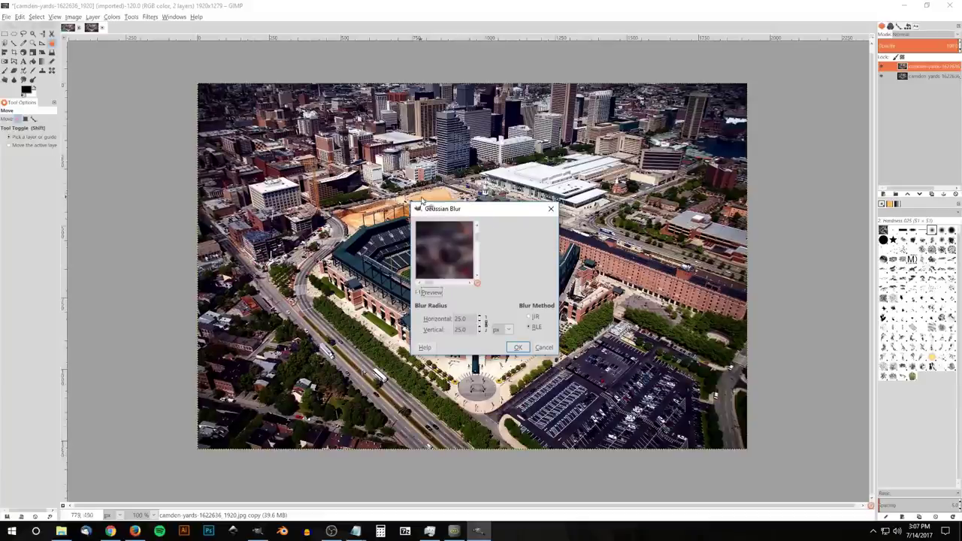
pyautogui.moveTo(413, 203); pyautogui.dragTo(48, 23)
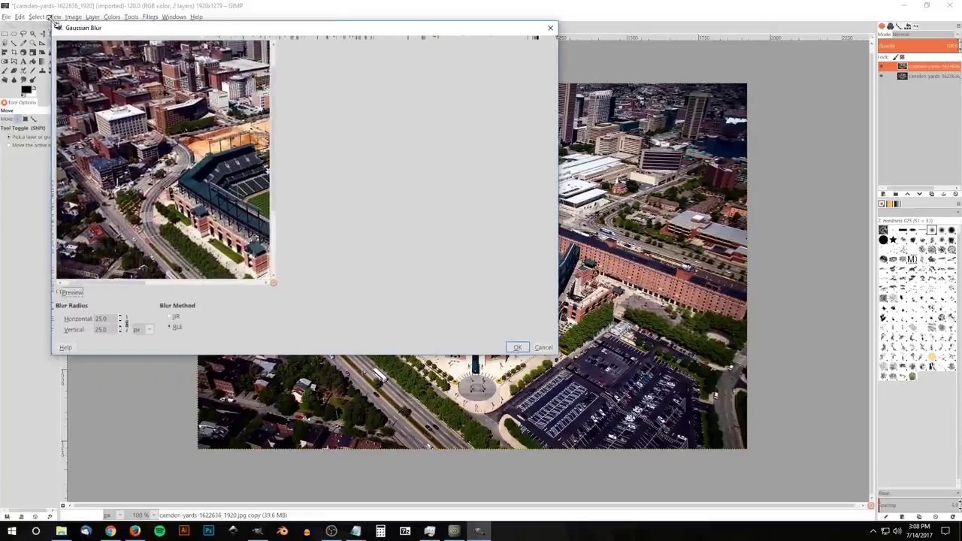
pyautogui.moveTo(337, 30); pyautogui.dragTo(474, 32)
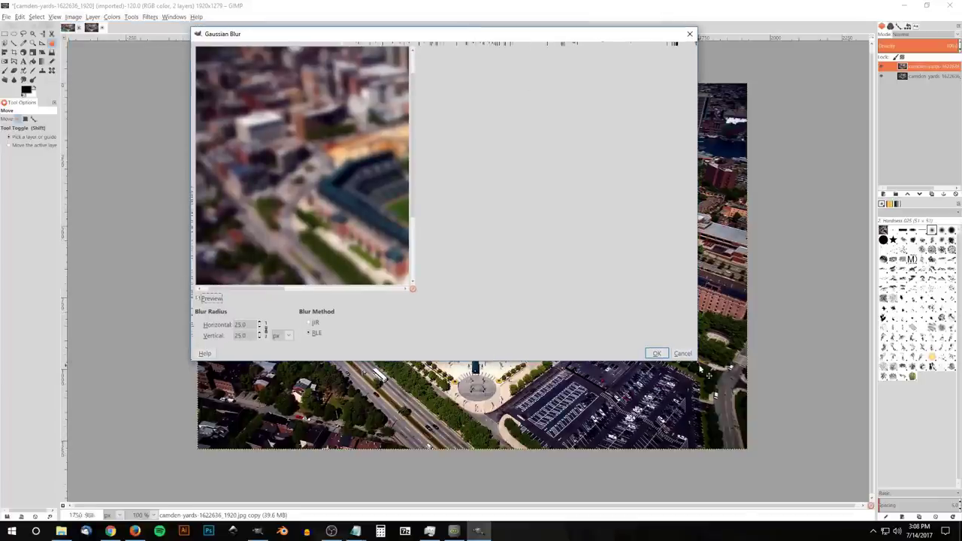
pyautogui.moveTo(696, 361); pyautogui.dragTo(825, 429)
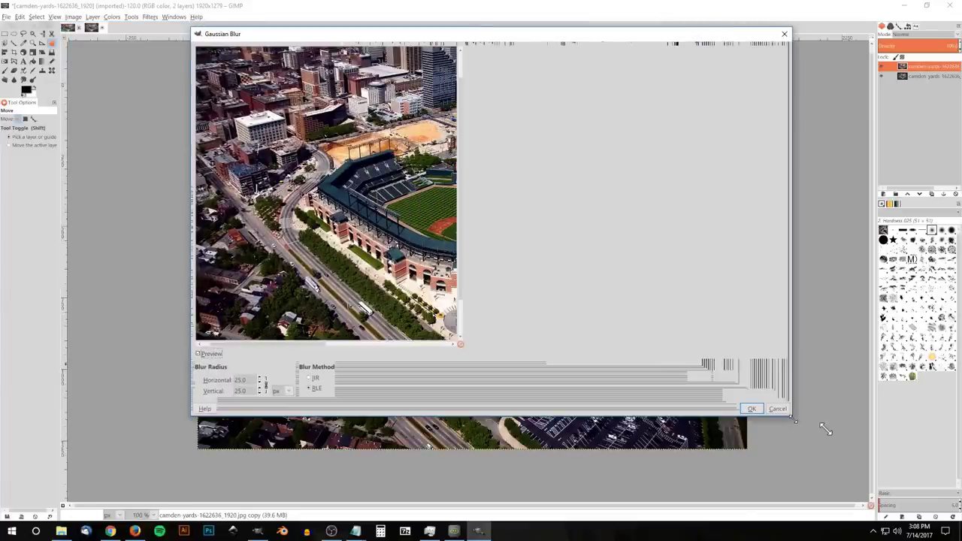
pyautogui.moveTo(498, 38); pyautogui.dragTo(490, 36)
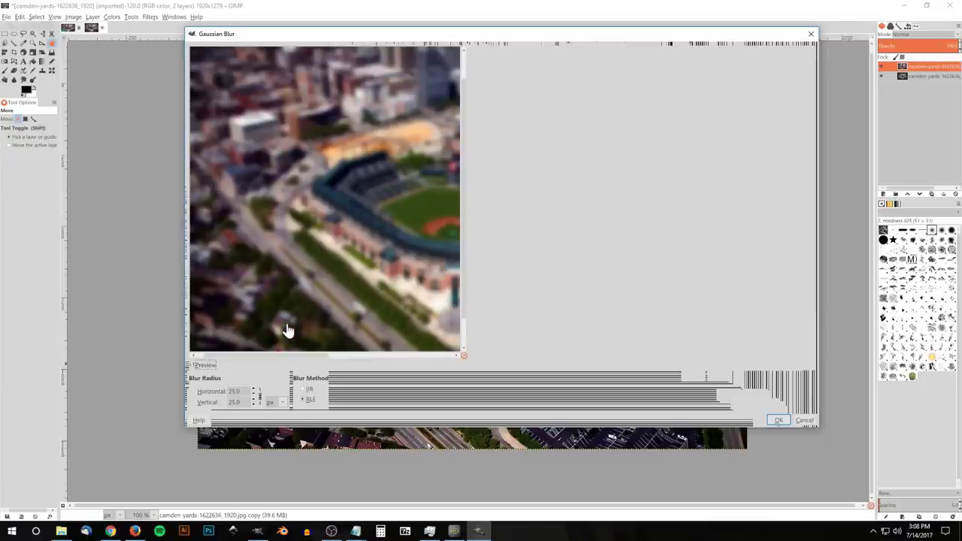
pyautogui.moveTo(526, 32); pyautogui.dragTo(521, 35)
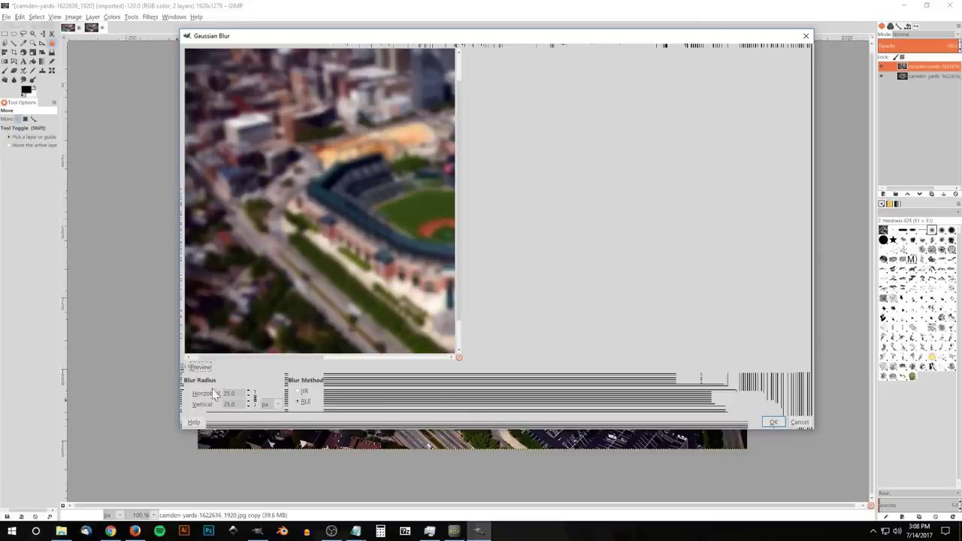
pyautogui.moveTo(235, 393); pyautogui.dragTo(208, 397)
pyautogui.click(774, 422)
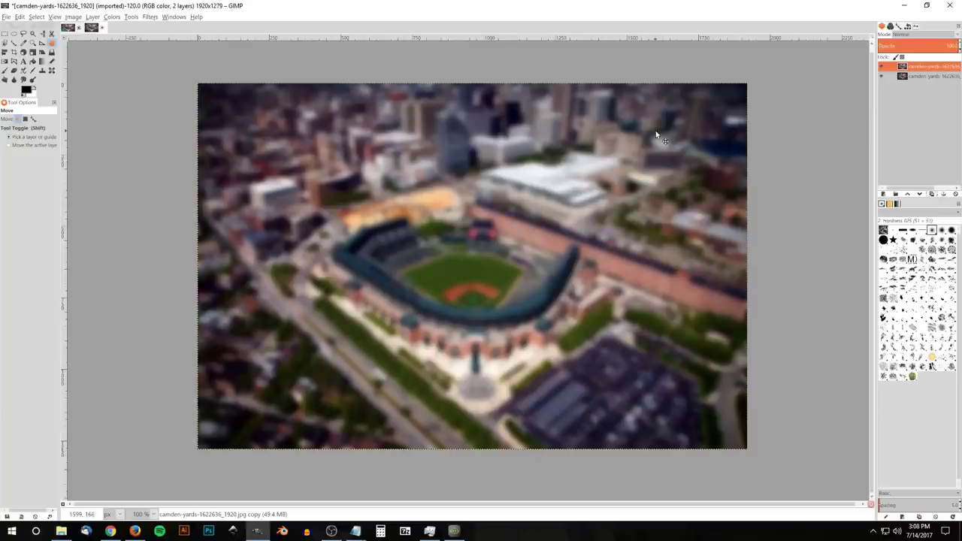
# Step: Add a white (full opacity) layer mask to the blurred copy layer
pyautogui.rightClick(920, 68)
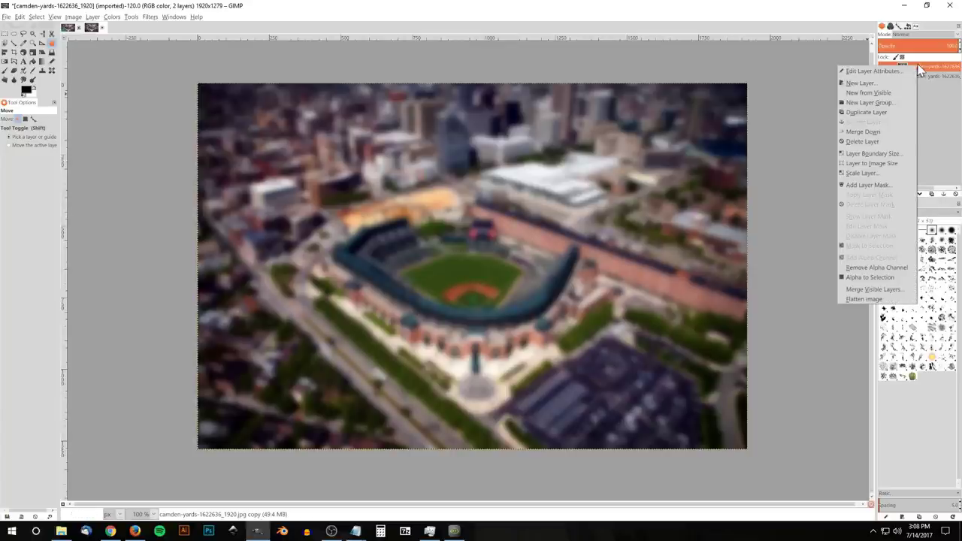
pyautogui.click(864, 185)
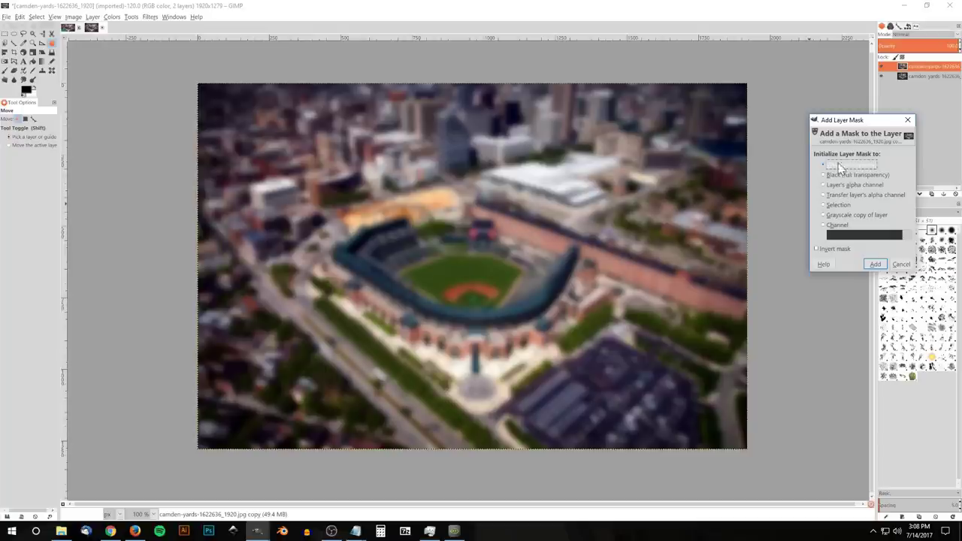
pyautogui.click(875, 264)
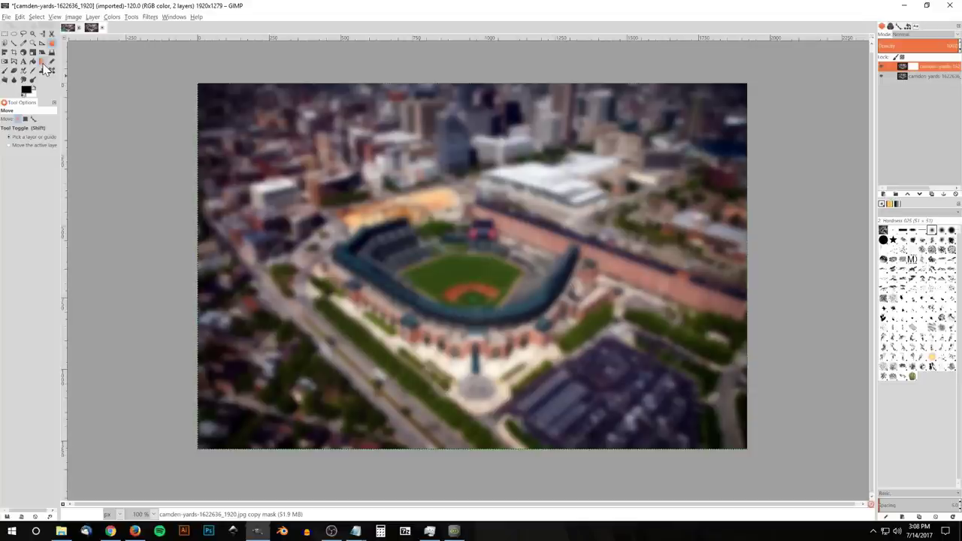
pyautogui.click(42, 63)
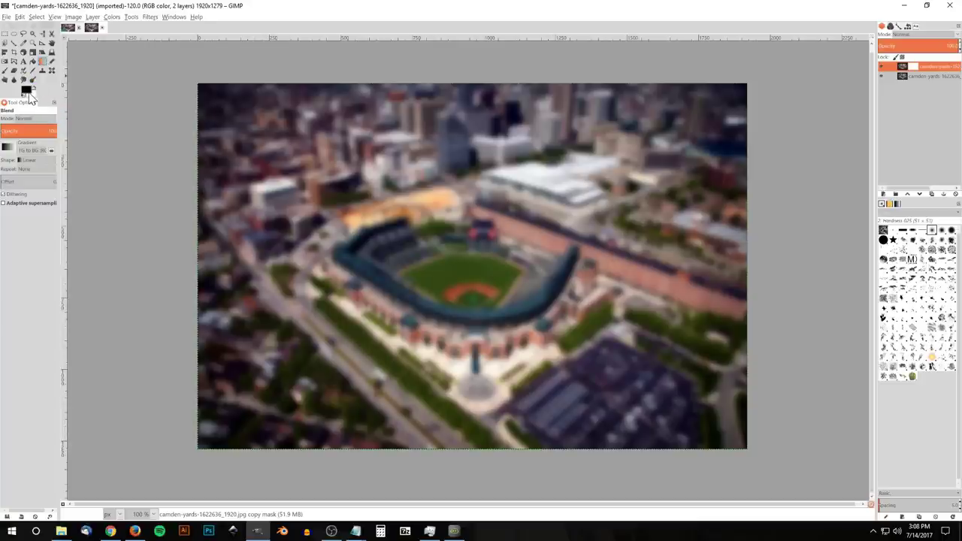
# Step: Draw a reversed FG to BG gradient downward from the stadium on the mask
pyautogui.click(7, 147)
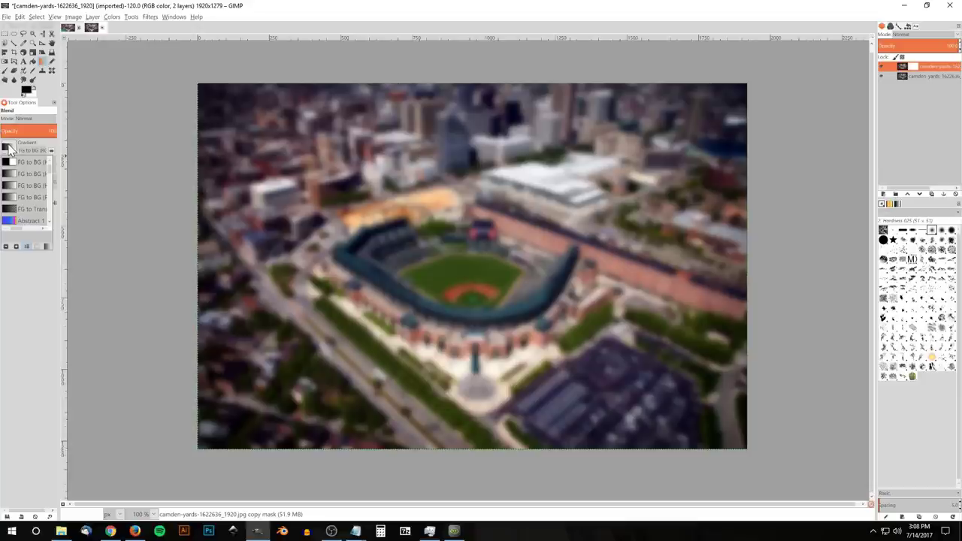
pyautogui.click(28, 178)
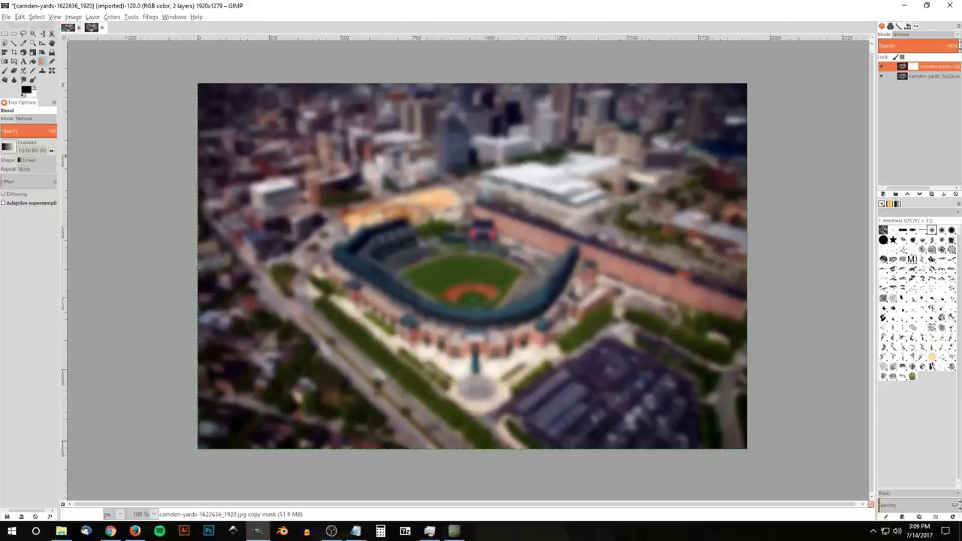
pyautogui.click(52, 152)
pyautogui.click(51, 152)
pyautogui.click(50, 151)
pyautogui.moveTo(443, 304); pyautogui.dragTo(442, 371)
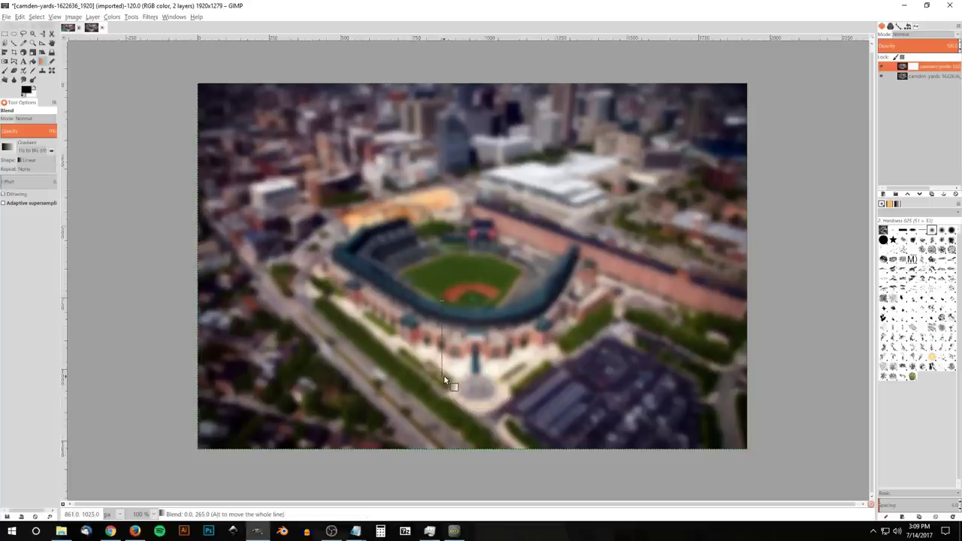
pyautogui.moveTo(446, 405); pyautogui.dragTo(446, 404)
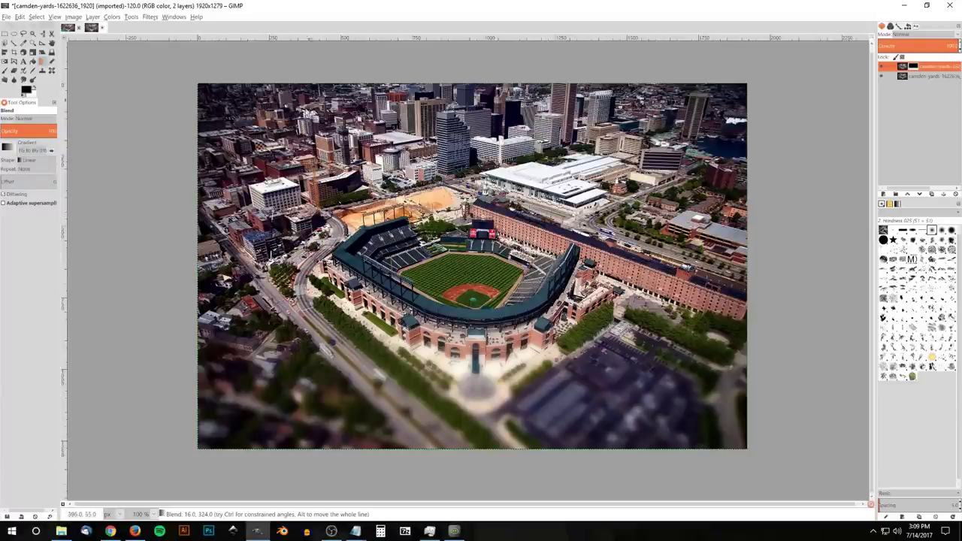
# Step: Duplicate the masked blur layer and draw its mask gradient upward from the stadium
pyautogui.click(932, 194)
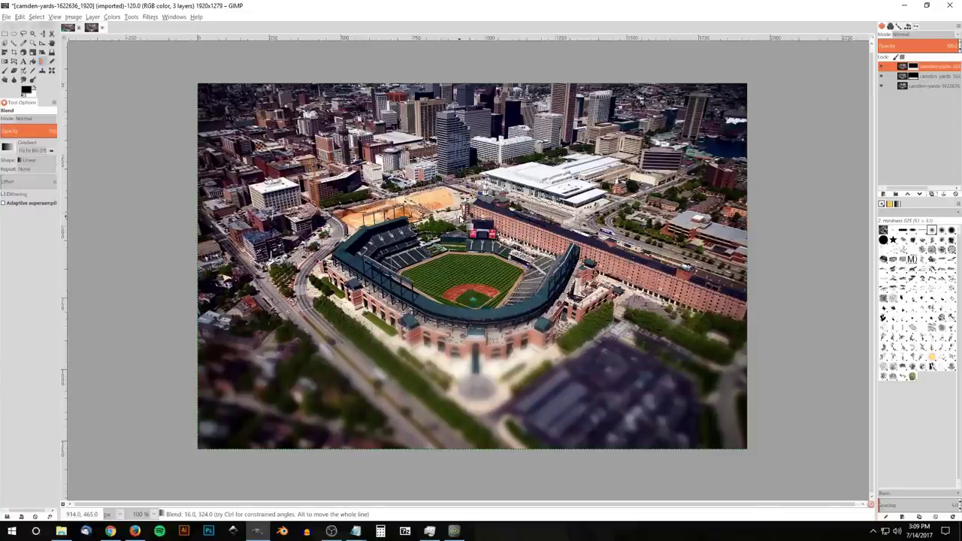
pyautogui.moveTo(459, 216); pyautogui.dragTo(460, 124)
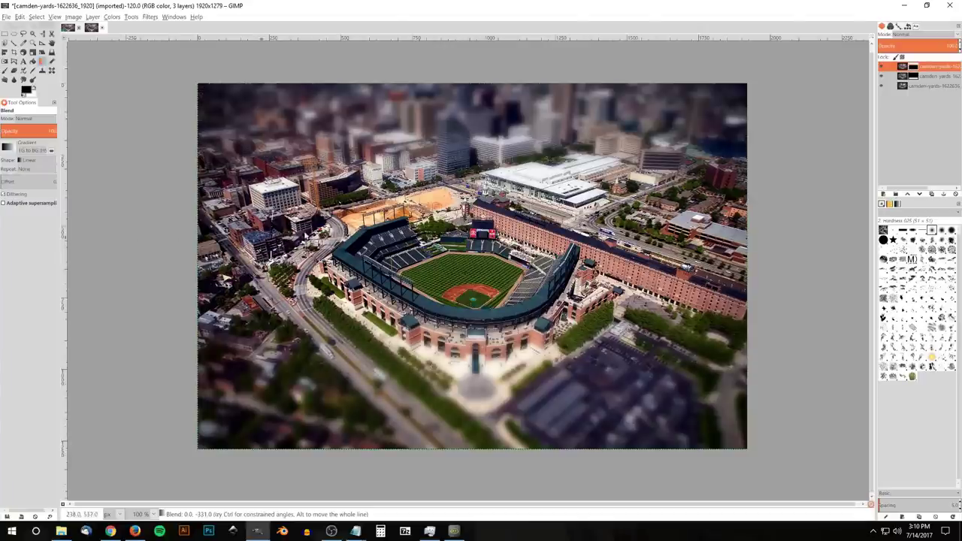
pyautogui.moveTo(364, 231); pyautogui.dragTo(370, 277)
# Step: Undo the upper mask gradient and redraw it upward from the stadium to reblur the skyline
pyautogui.scroll(-1, 383, 277)
pyautogui.hscroll(1, 383, 277)
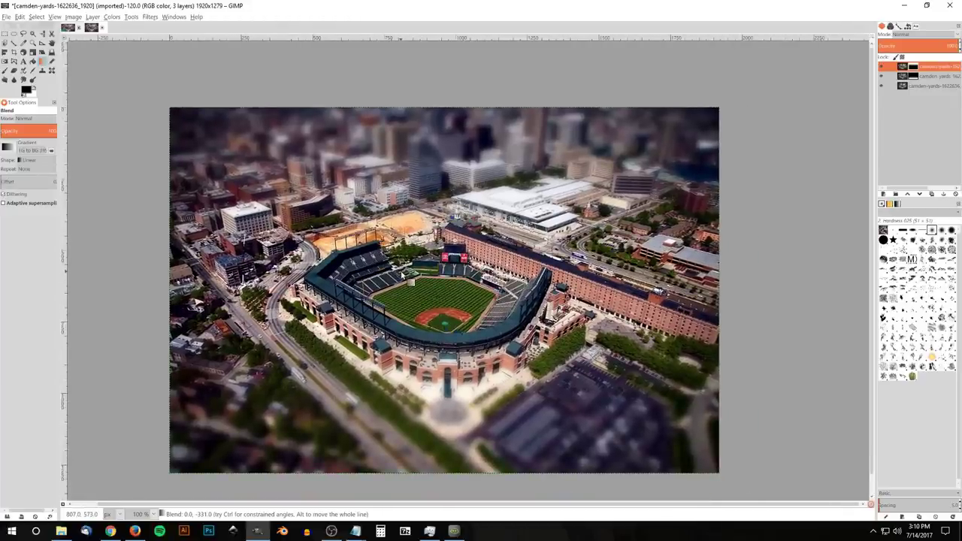
pyautogui.hotkey('ctrl', 'z')
pyautogui.moveTo(437, 283); pyautogui.dragTo(440, 170)
pyautogui.scroll(-1, 500, 304)
pyautogui.hscroll(1, 499, 304)
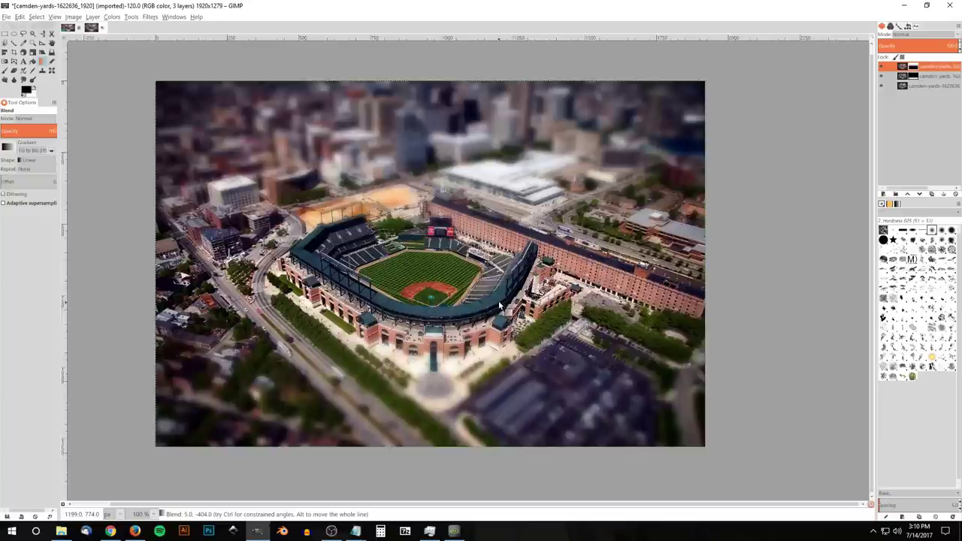
pyautogui.scroll(-3, 498, 301)
pyautogui.scroll(1, 450, 248)
pyautogui.scroll(1, 447, 243)
pyautogui.scroll(-2, 506, 307)
pyautogui.scroll(-1, 541, 377)
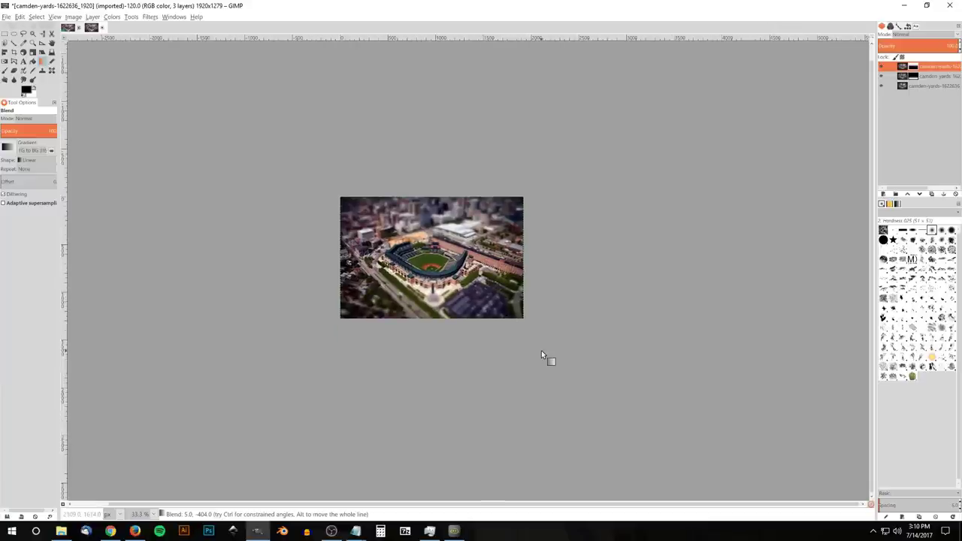